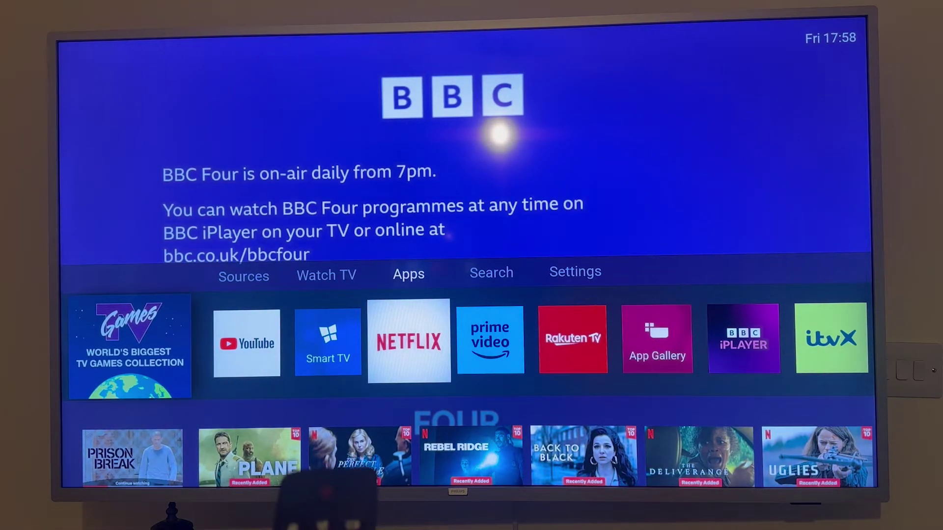
From All settings, run Check the Network under Wireless and networks
key("Up")
key("Right")
key("Right")
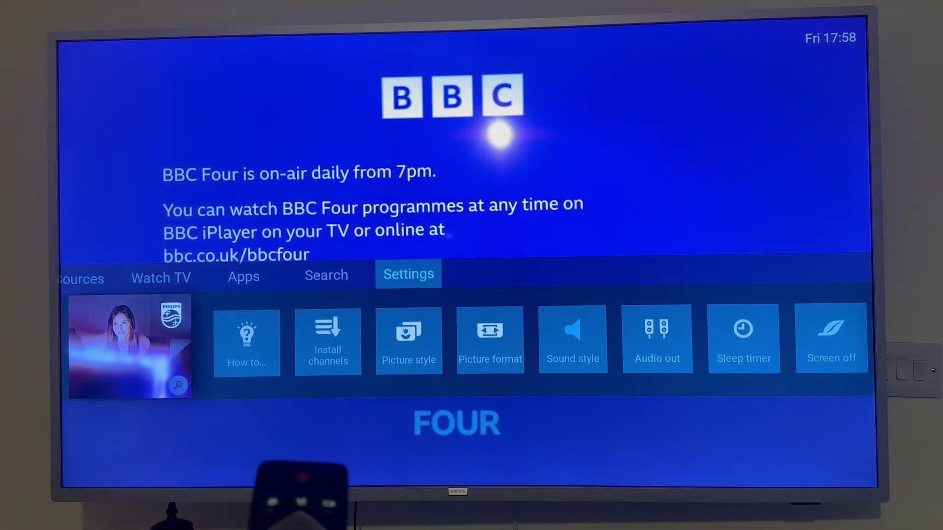
key("Down")
key("Right")
key("Right")
key("Right")
key("Right")
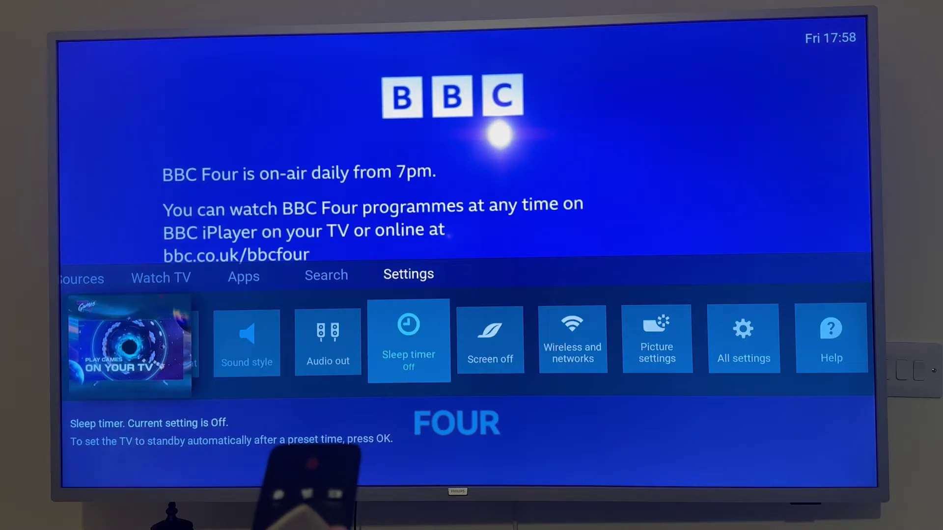
key("Right")
key("Right")
key("Right")
key("Right")
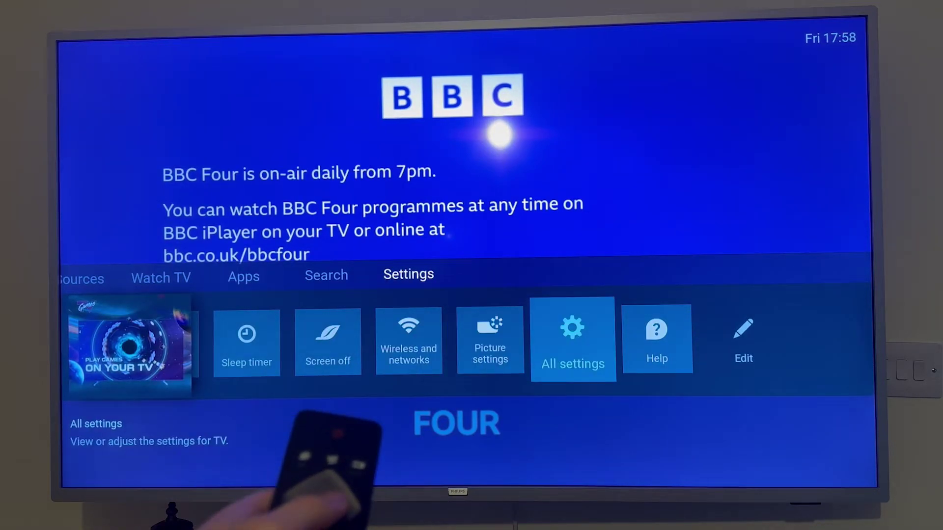
key("Return")
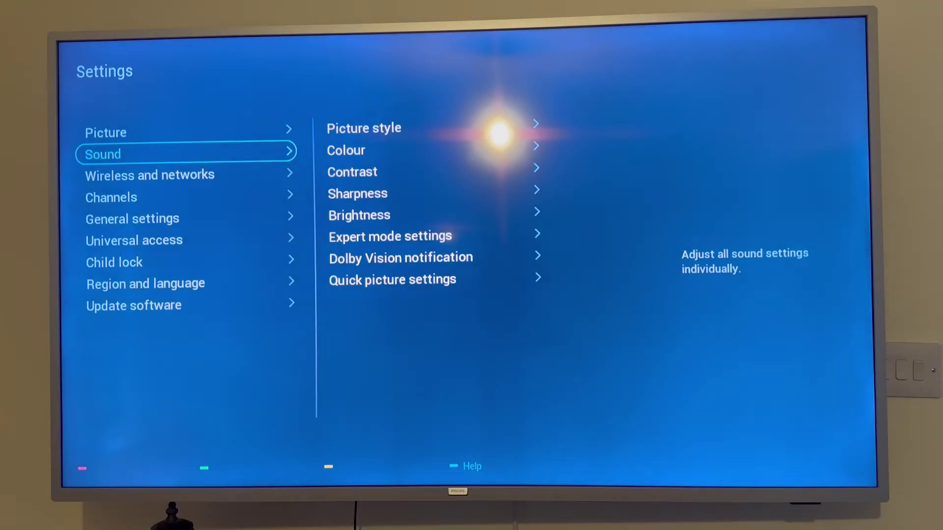
key("Down")
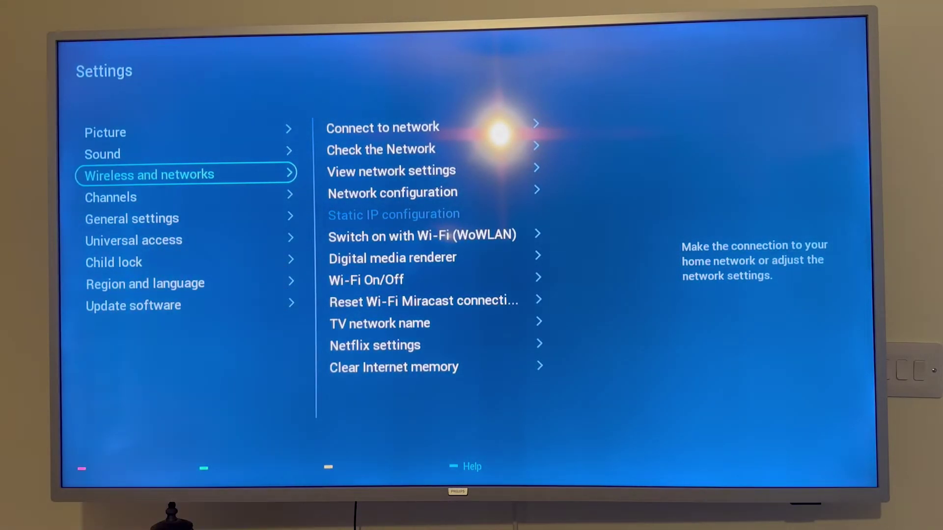
key("Right")
key("Return")
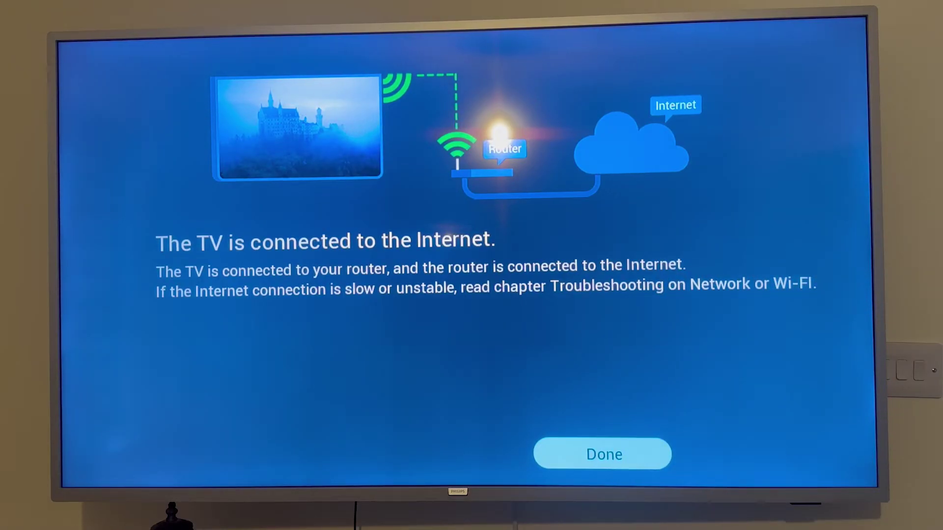
Dismiss the network check result and move down toward the Wi-Fi On/Off option
key("Return")
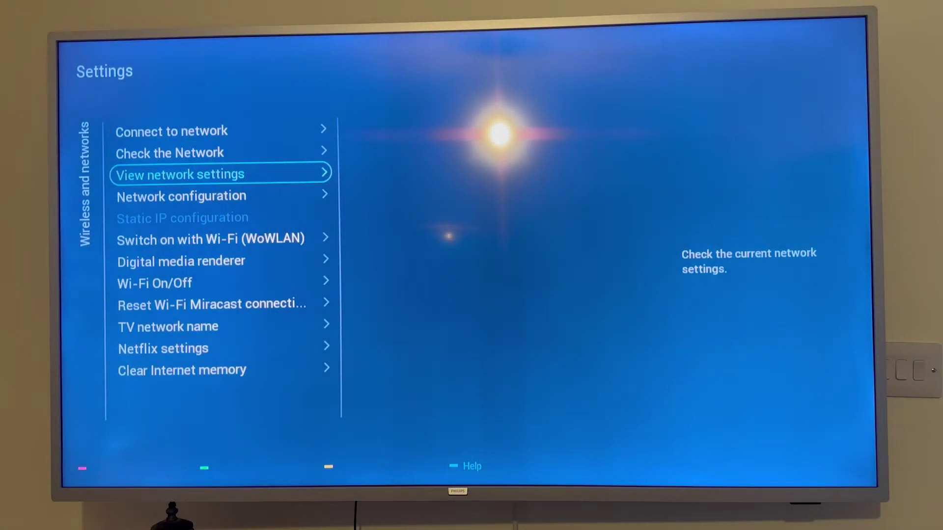
key("Down")
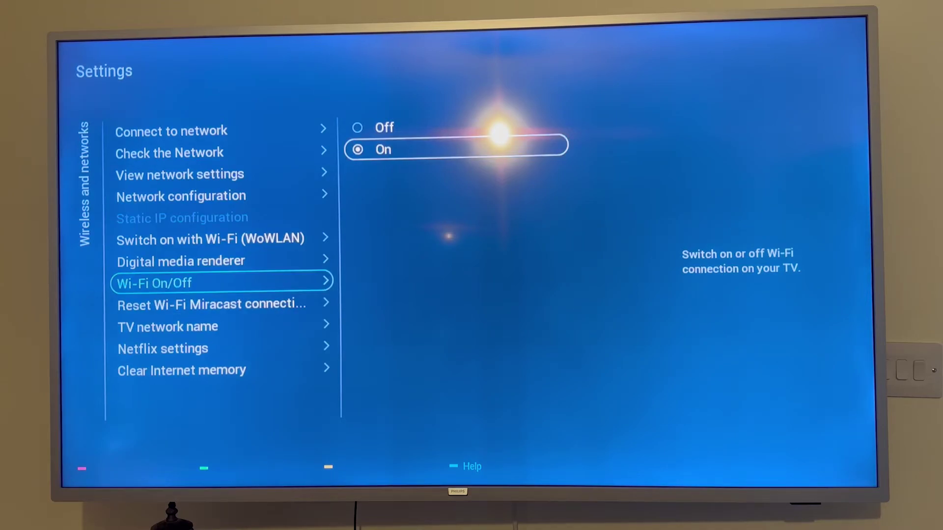
Start an Internet search for updates from Update software > Search for updates
key("Left")
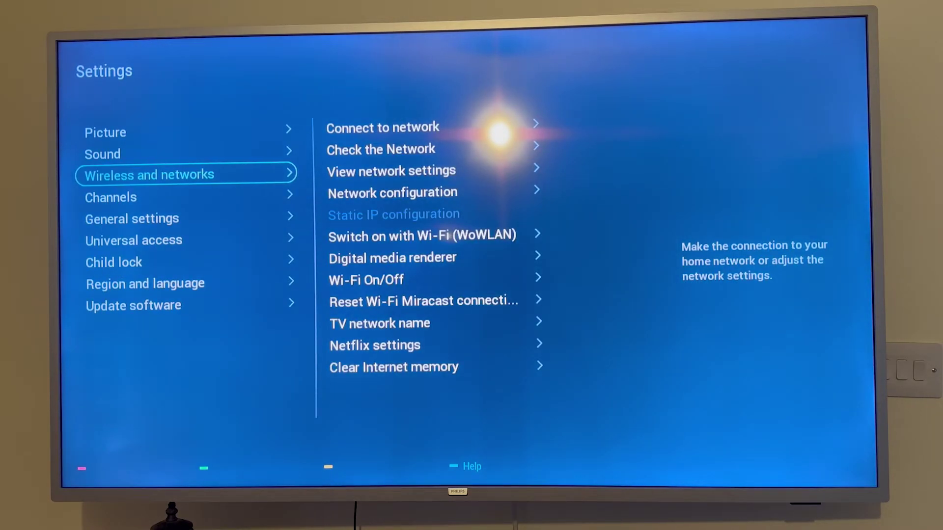
key("Down")
key("Down")
key("Down")
key("Down")
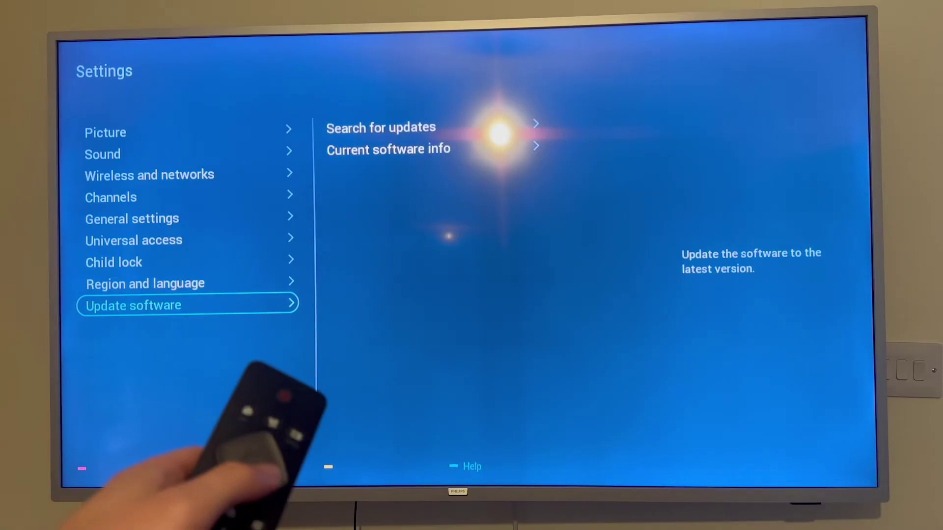
key("Right")
key("Right")
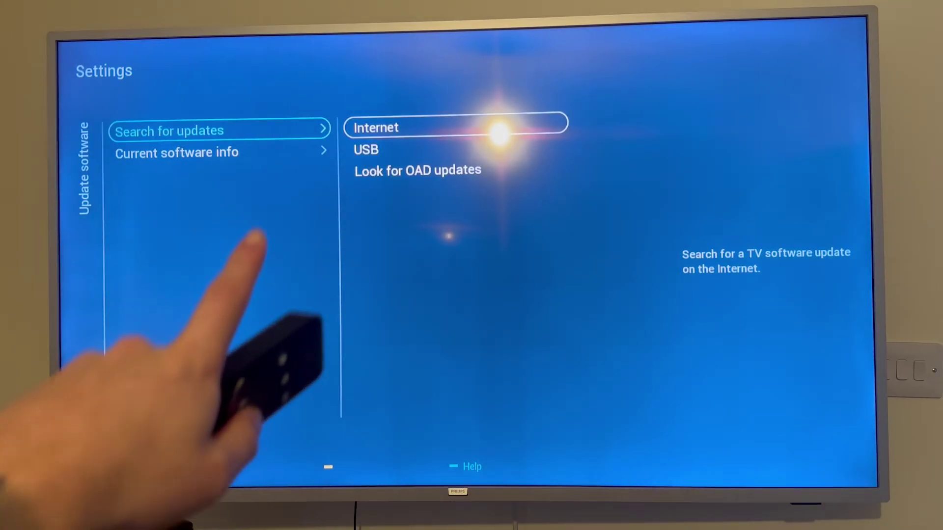
key("Right")
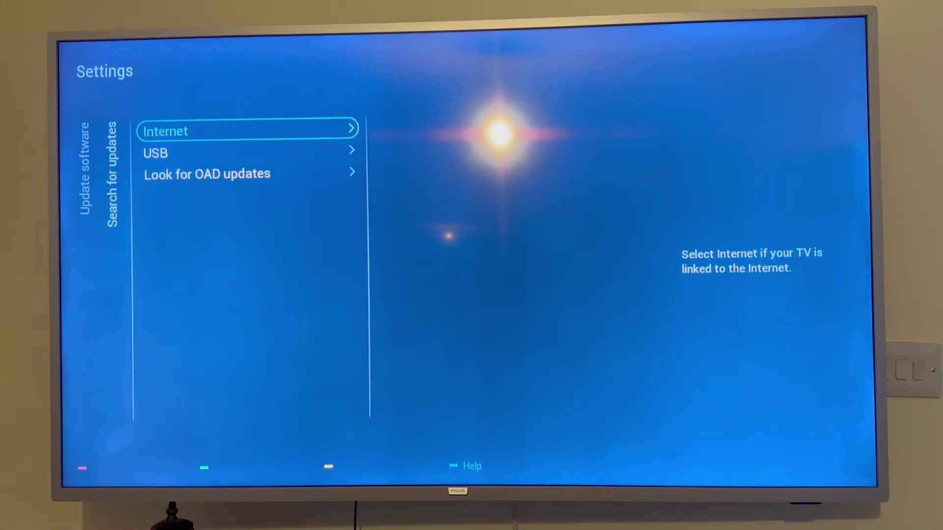
key("Return")
key("Return")
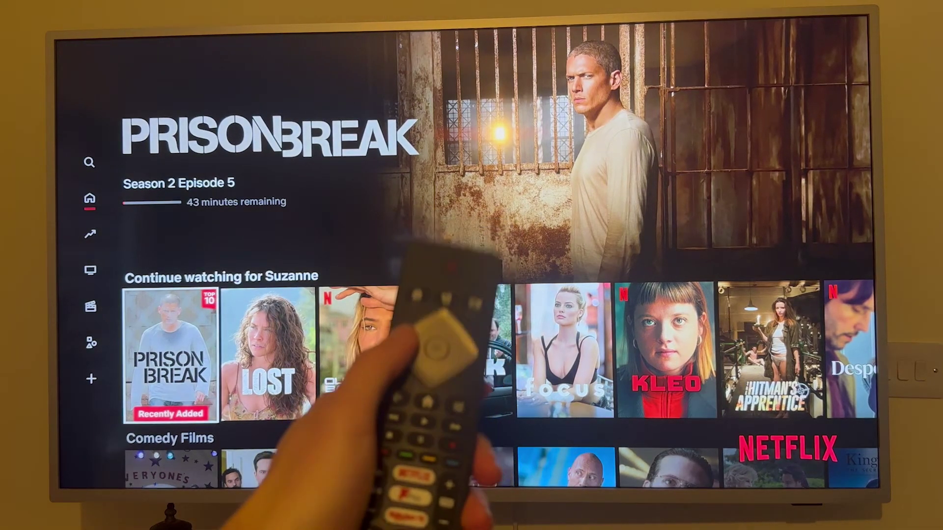
Open Get Help from the Netflix side menu and move down its support options
key("Left")
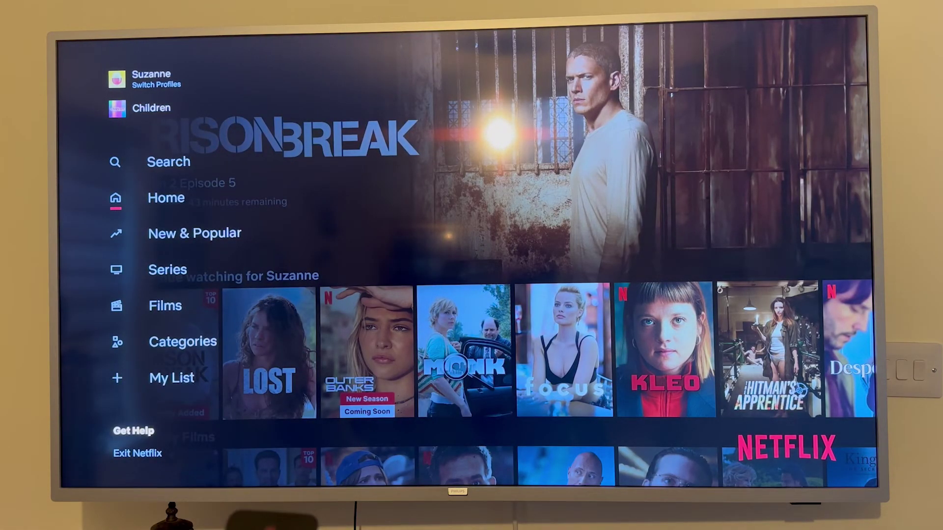
key("Down")
key("Down")
key("Down")
key("Return")
key("Down")
key("Down")
key("Down")
key("Down")
key("Down")
key("Down")
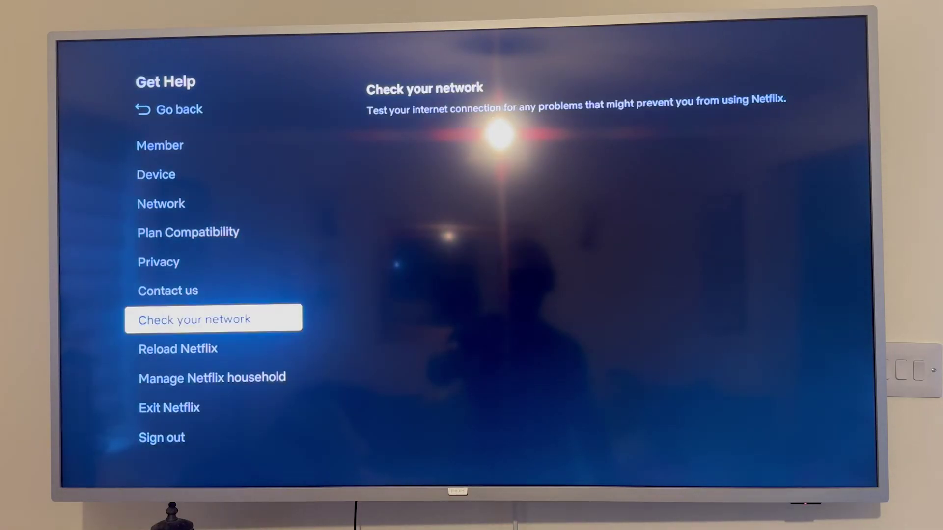
key("Down")
key("Down")
key("Down")
key("Down")
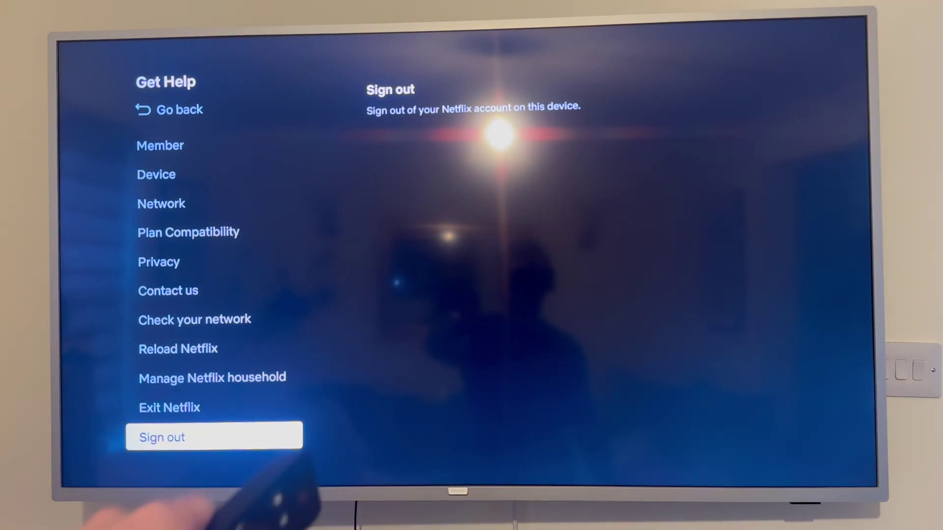